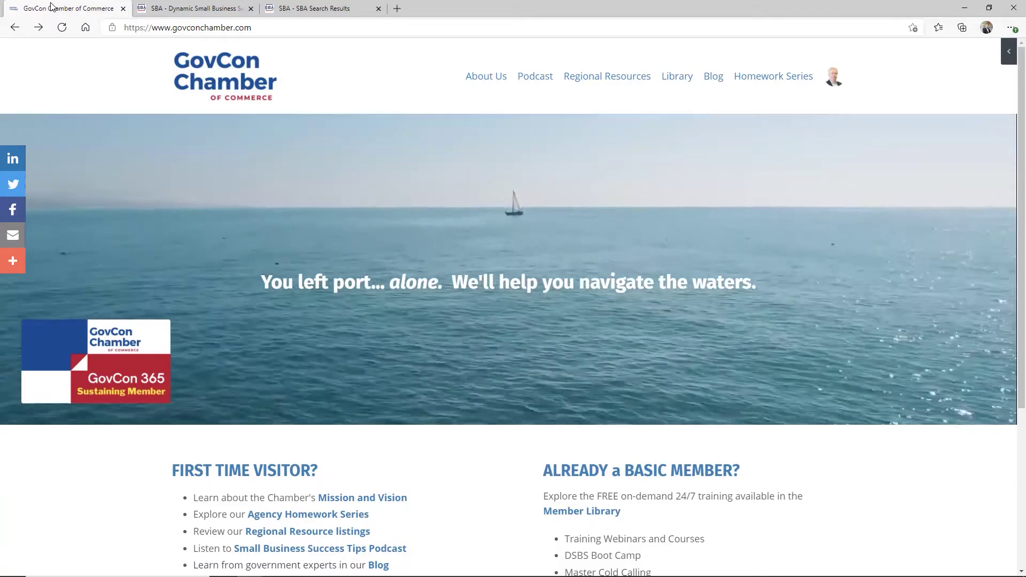
# Open the GovCon Chamber About page with its Mission, Vision and Values sections.
pyautogui.click(485, 77)
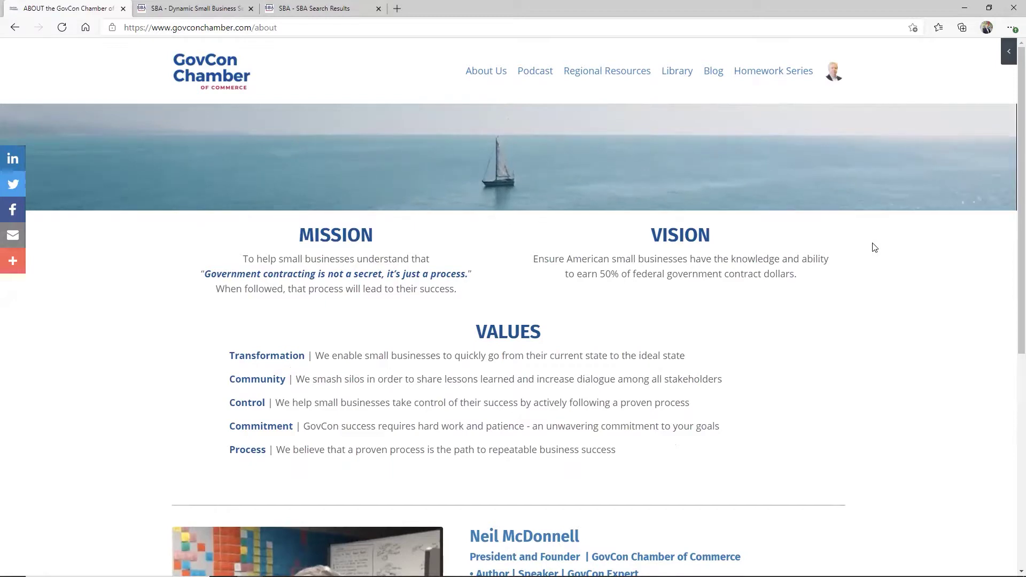
# Bring up the DSBS search form and scroll through its 8(a), HUBZone and Active-profile criteria.
pyautogui.click(198, 10)
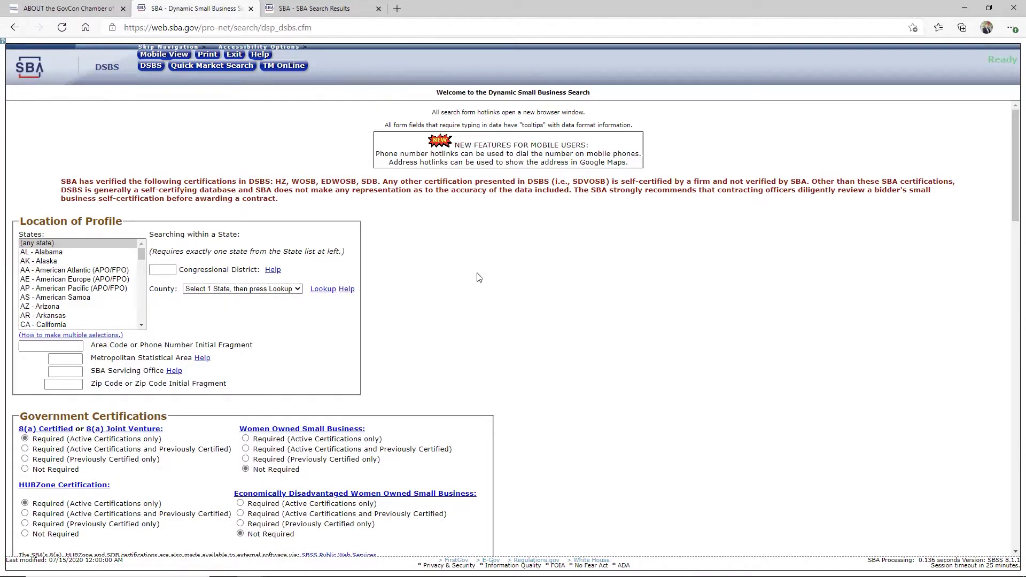
pyautogui.scroll(-14, 618, 308)
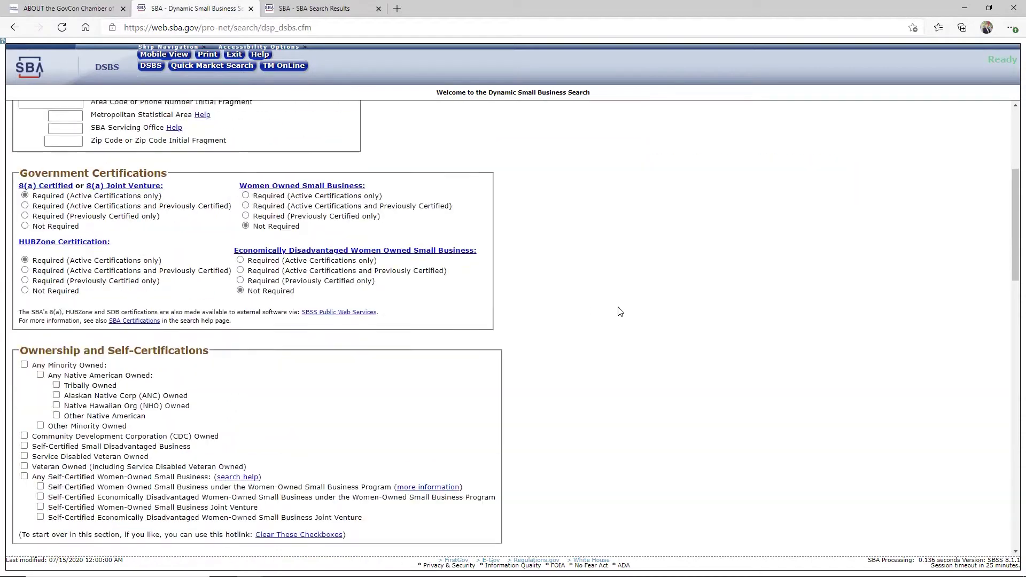
pyautogui.scroll(-1, 619, 304)
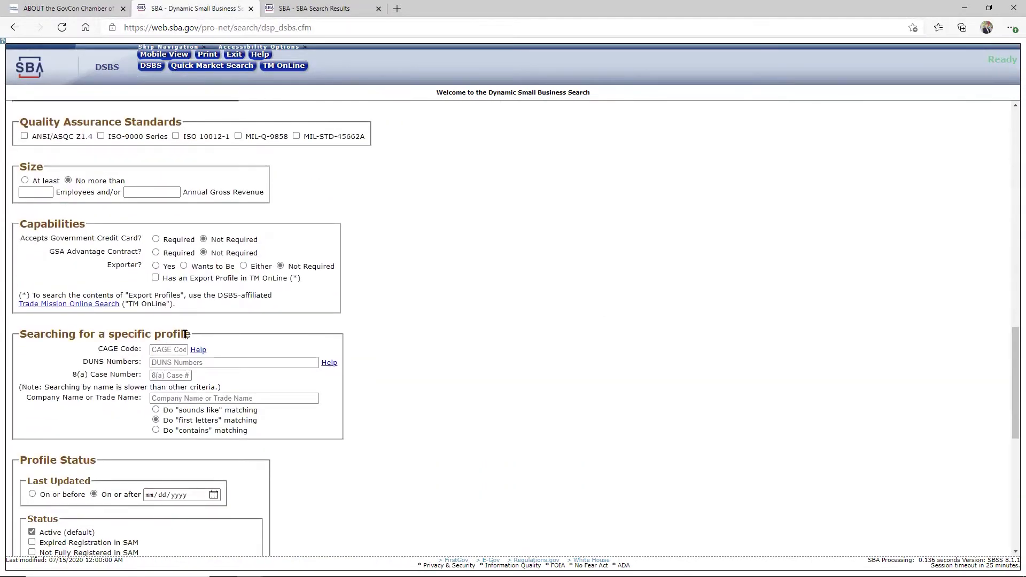
pyautogui.scroll(-2, 451, 327)
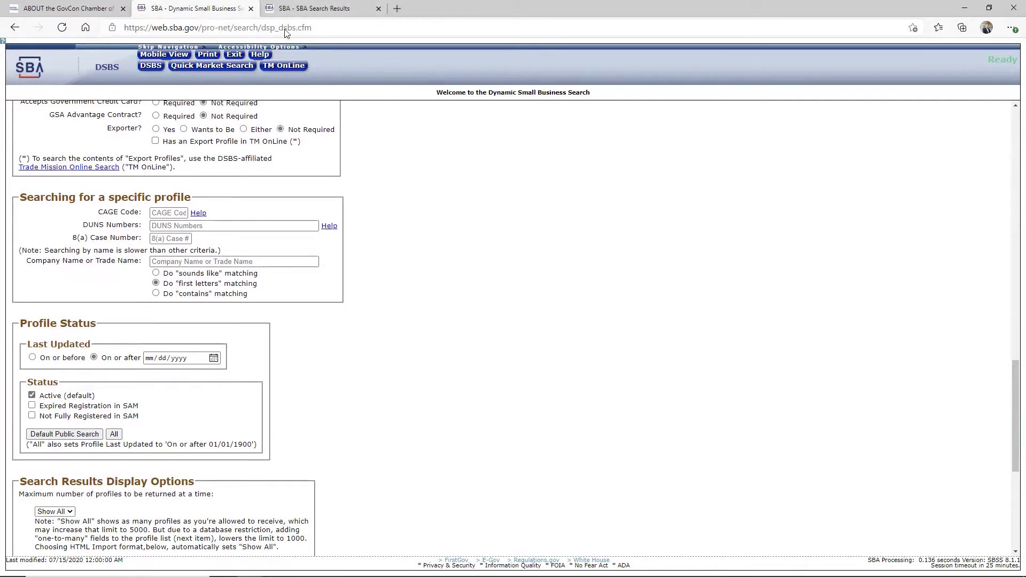
# Show the results table and highlight the 8(a)/HUBZone criteria lines and the 960-profile count.
pyautogui.click(318, 8)
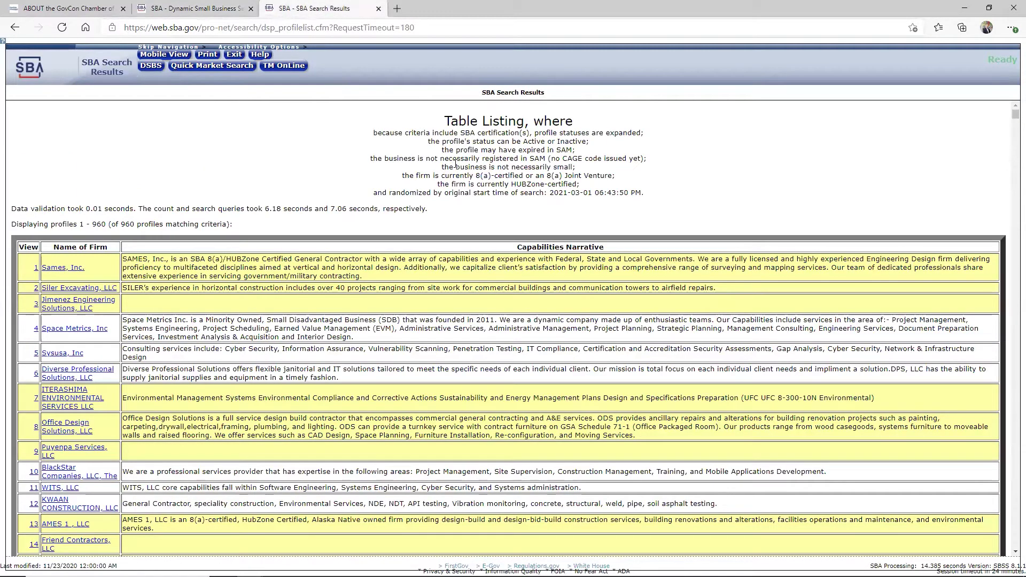
pyautogui.moveTo(432, 176); pyautogui.dragTo(589, 188)
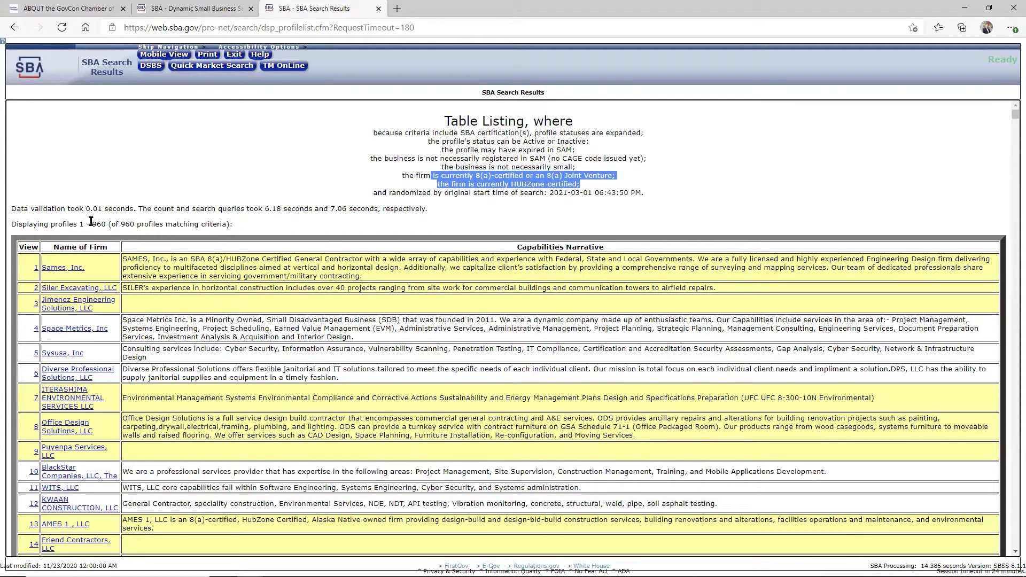
pyautogui.moveTo(90, 224); pyautogui.dragTo(163, 224)
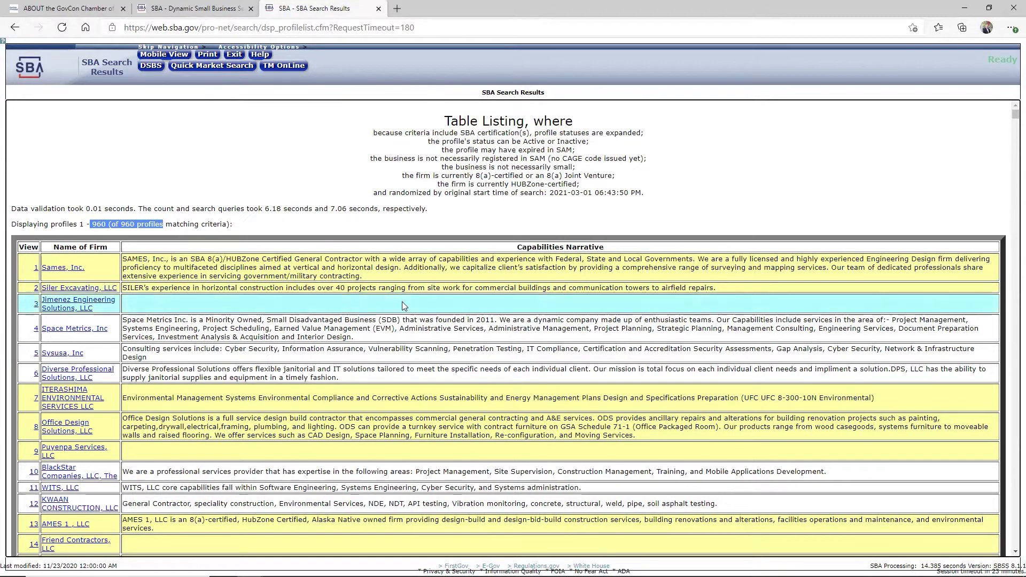
pyautogui.scroll(-3, 918, 278)
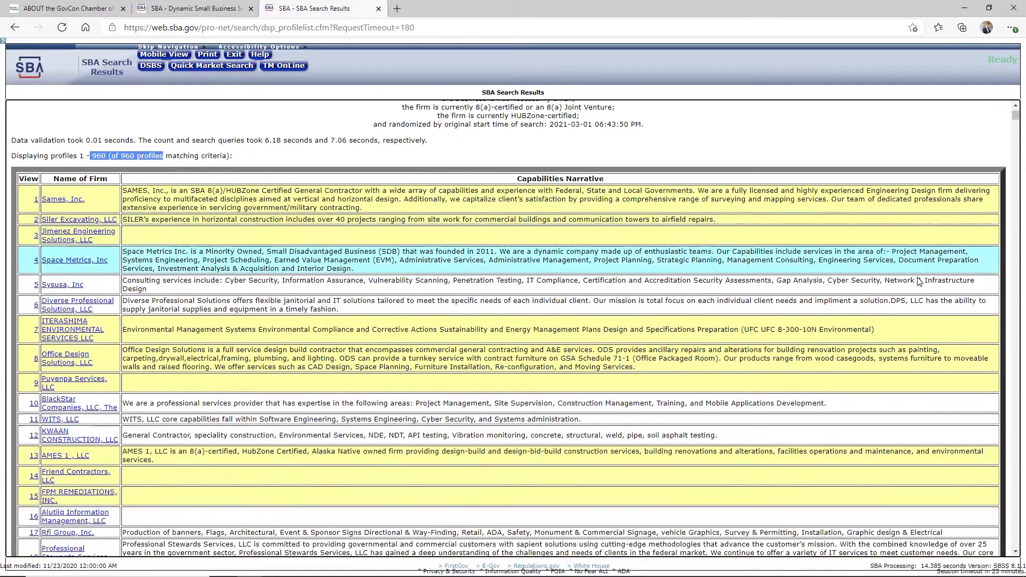
pyautogui.scroll(-3, 918, 277)
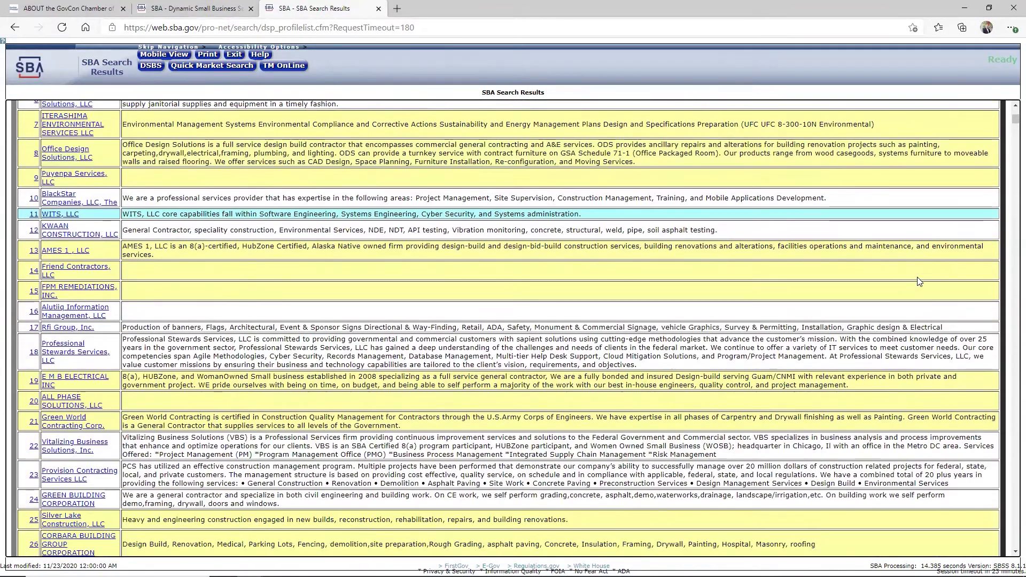
pyautogui.scroll(-1, 920, 281)
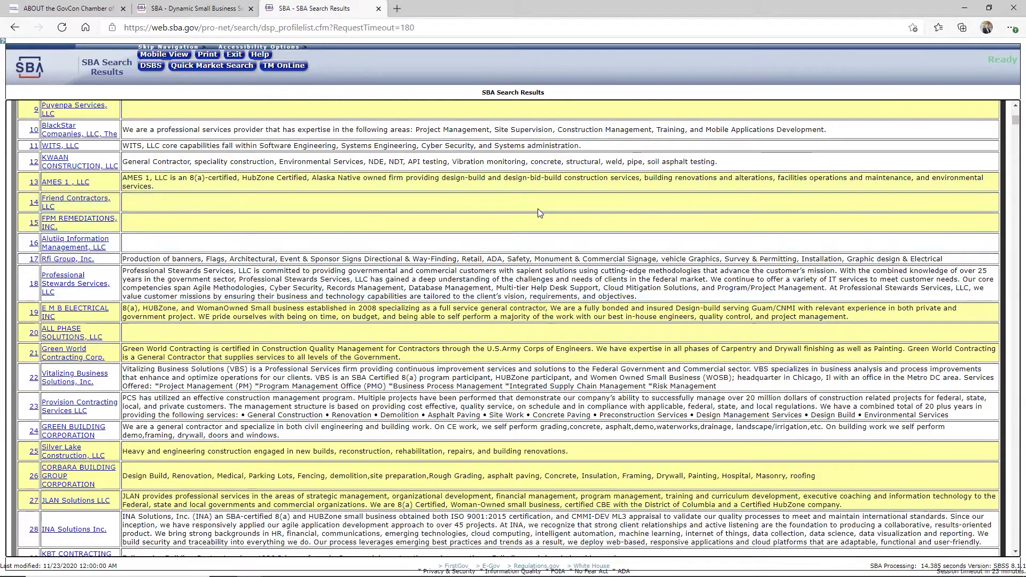
pyautogui.scroll(-1, 534, 212)
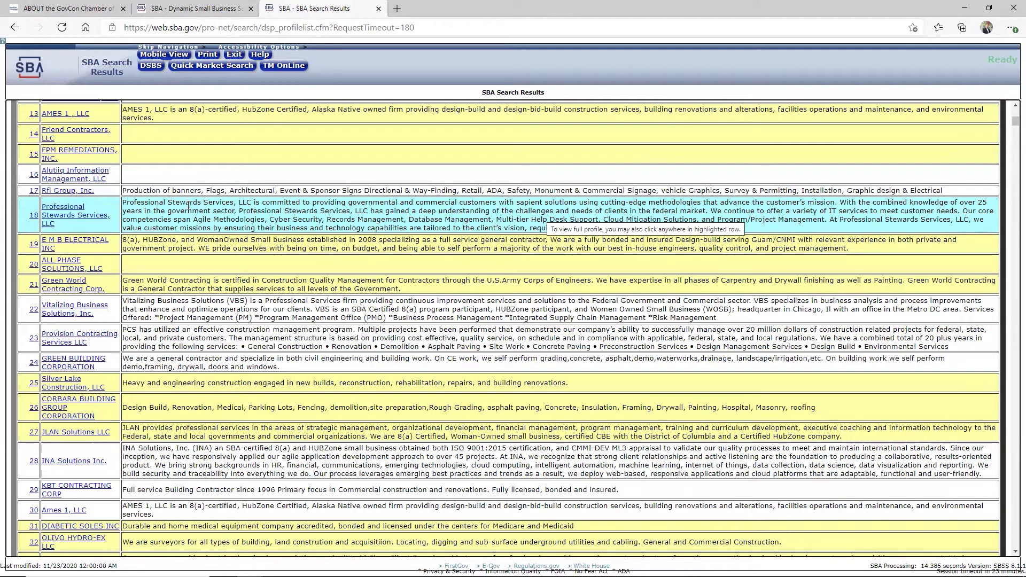
pyautogui.moveTo(238, 204); pyautogui.dragTo(773, 212)
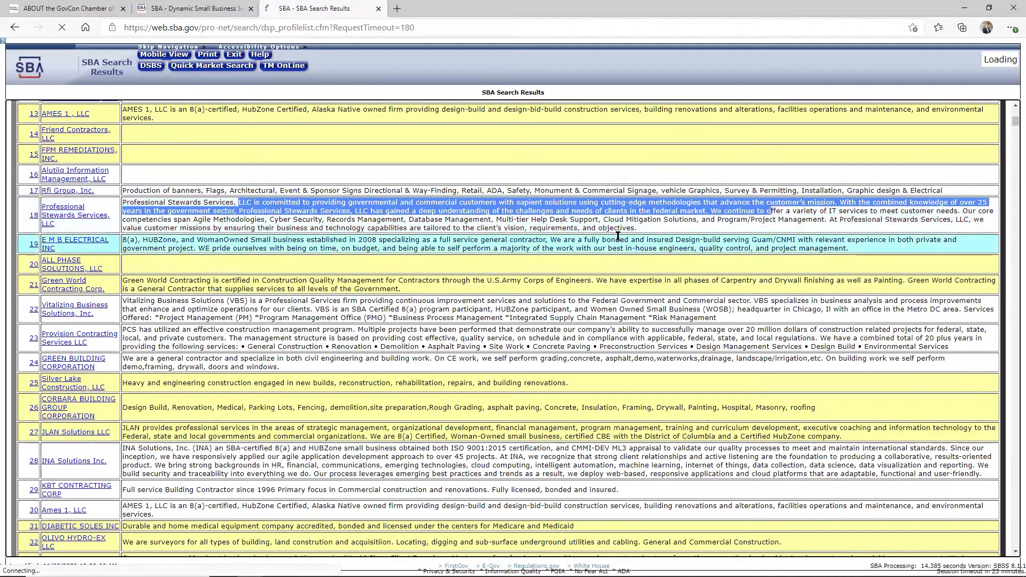
pyautogui.click(568, 224)
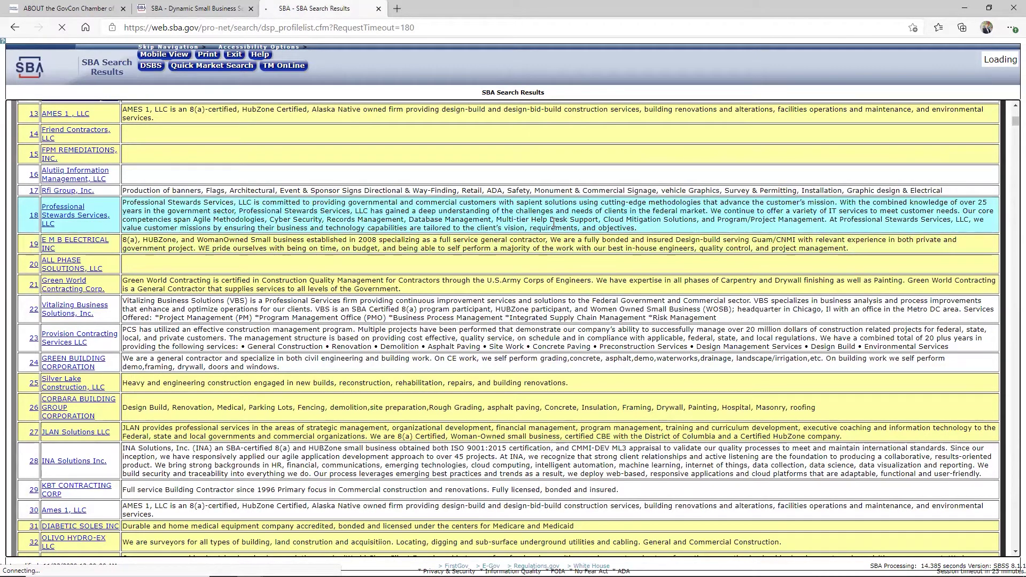
pyautogui.scroll(-1, 434, 307)
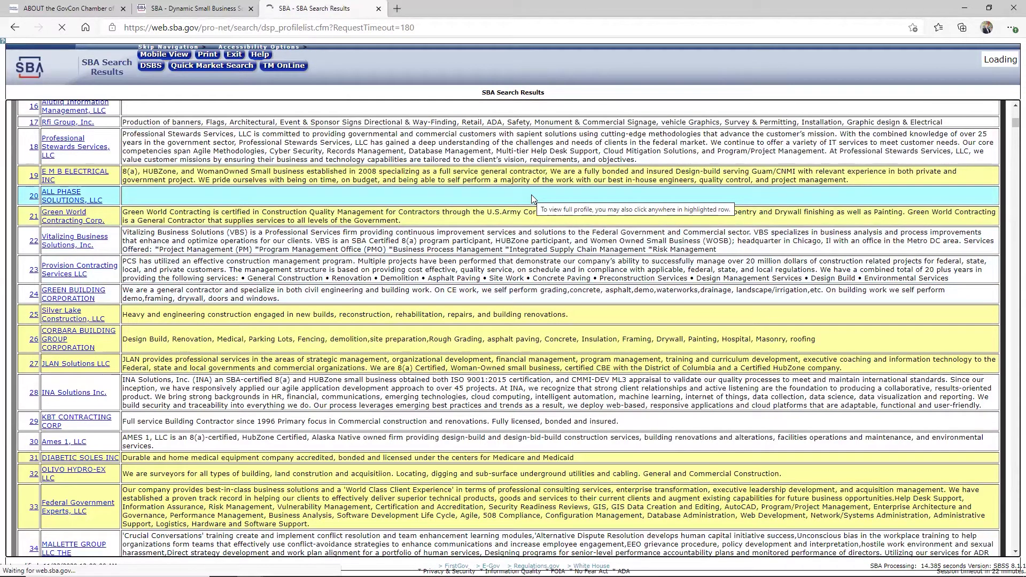
pyautogui.scroll(-5, 535, 203)
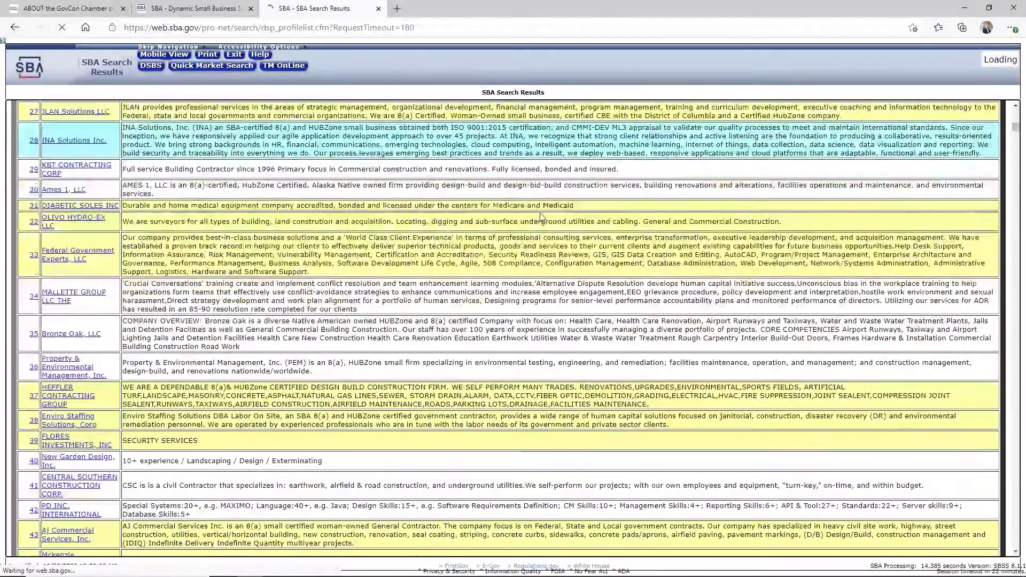
pyautogui.scroll(-8, 540, 213)
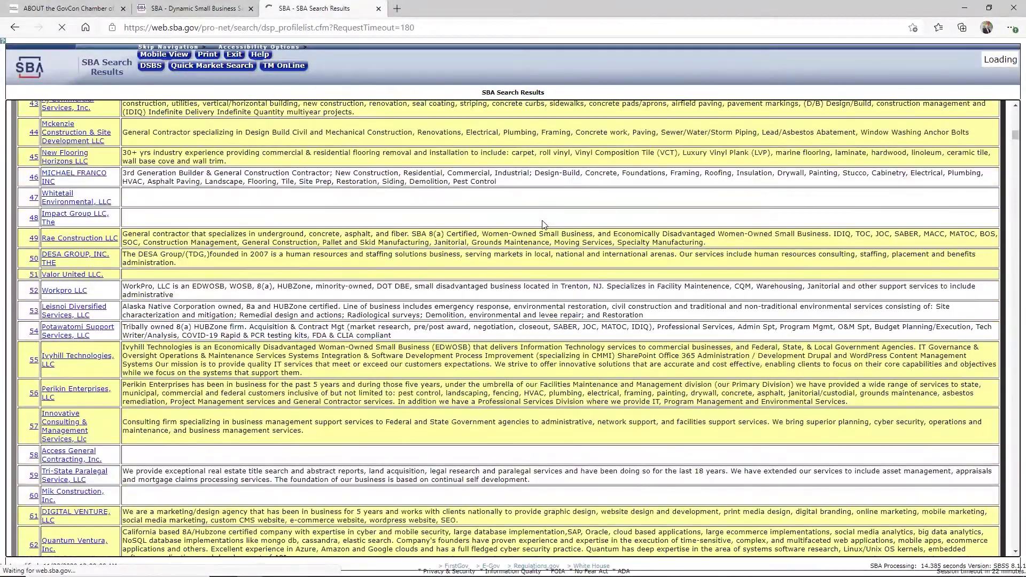
pyautogui.scroll(-4, 544, 225)
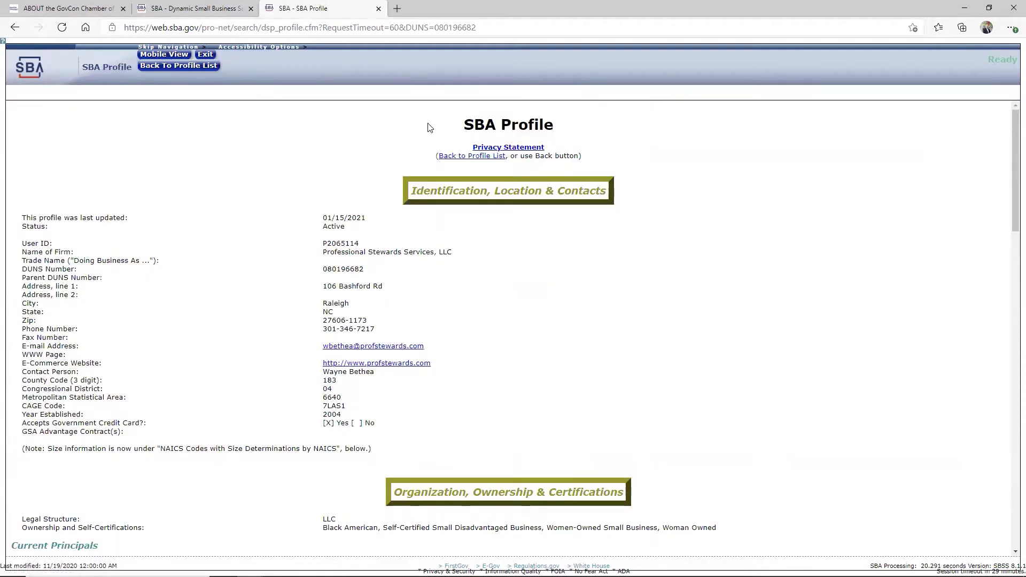
# Go back from the firm's profile to the list of 960 8(a)/HUBZone results.
pyautogui.click(209, 70)
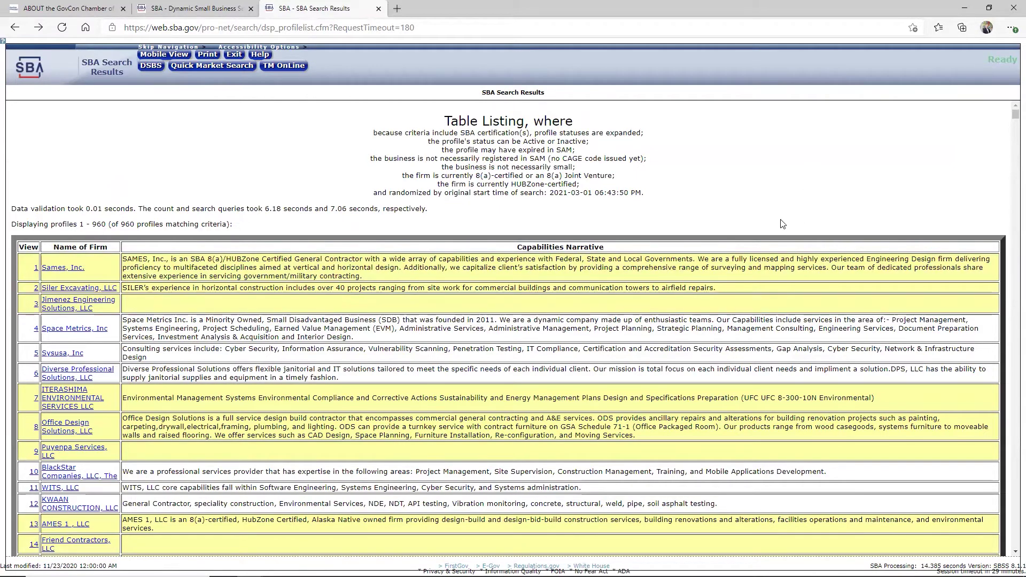
pyautogui.scroll(-1, 550, 325)
pyautogui.scroll(-3, 551, 324)
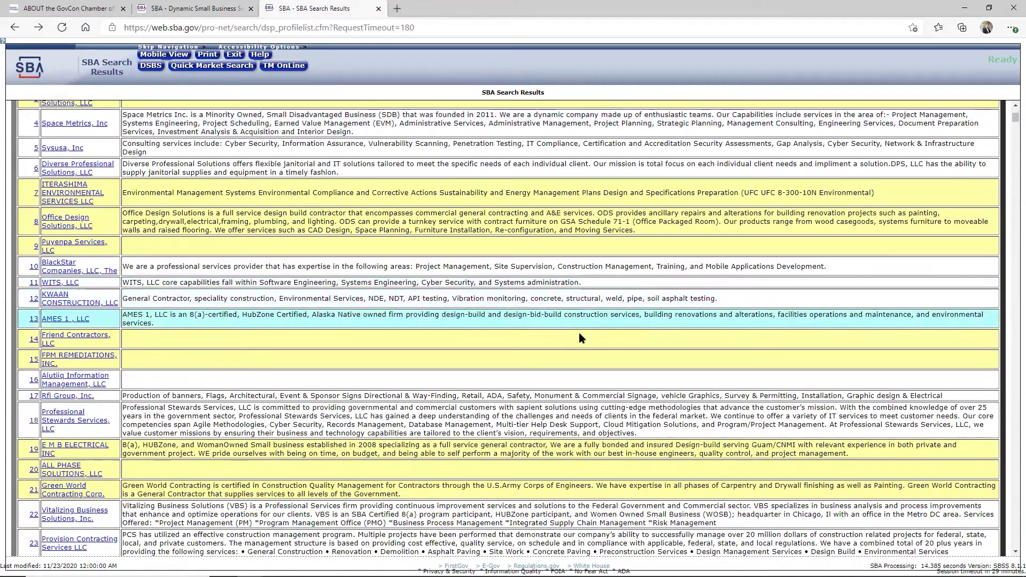
pyautogui.scroll(-3, 452, 281)
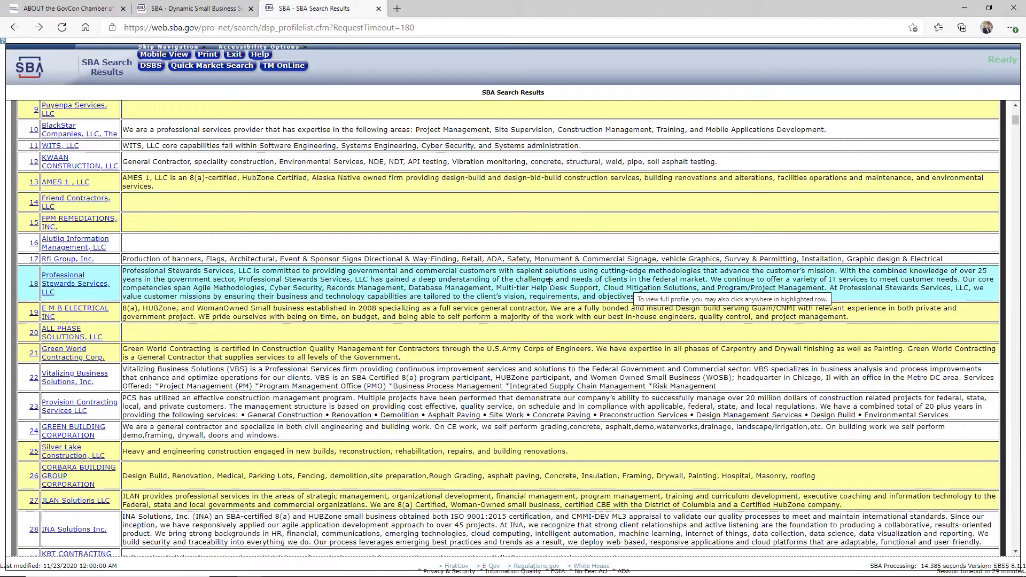
pyautogui.scroll(6, 550, 281)
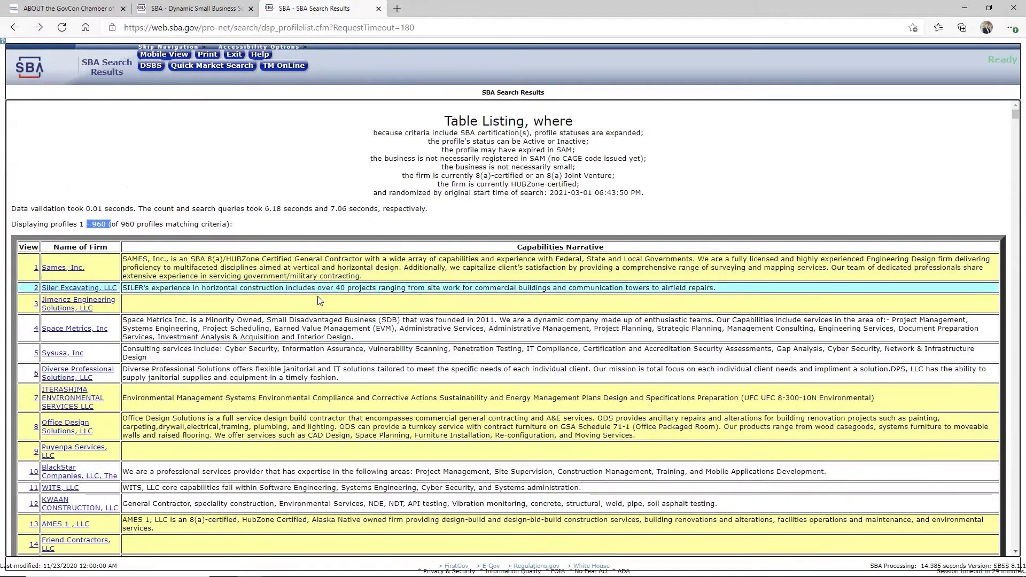
pyautogui.click(100, 227)
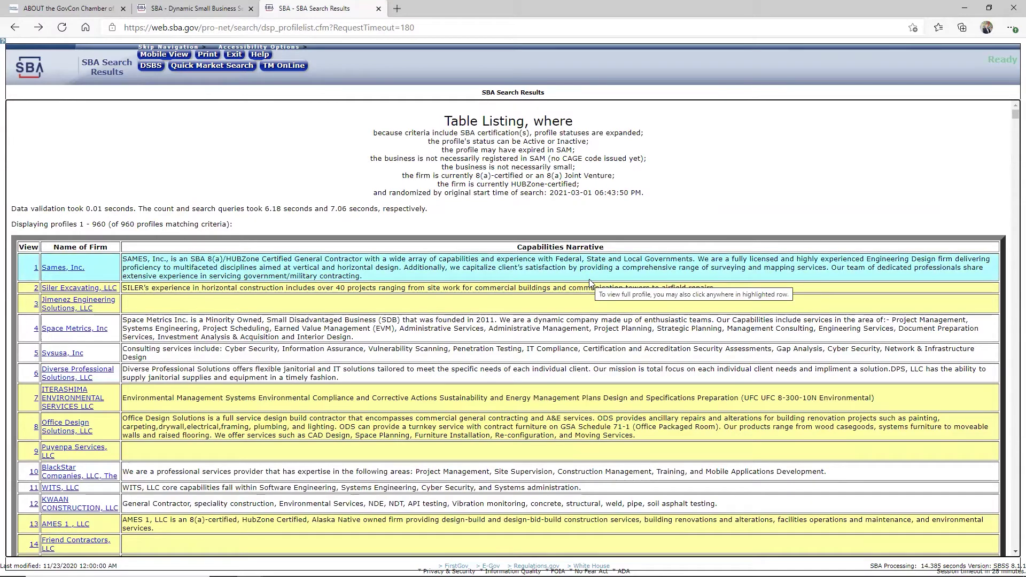
pyautogui.click(193, 14)
# Scroll the DSBS search form back to the top to show its 8(a) and HUBZone requirements.
pyautogui.scroll(8, 481, 254)
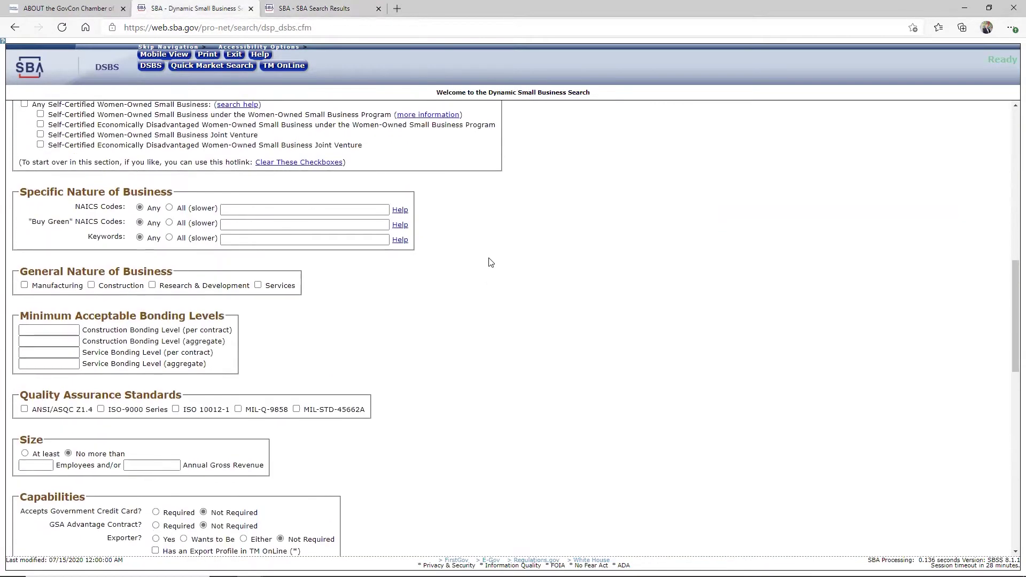
pyautogui.scroll(12, 490, 262)
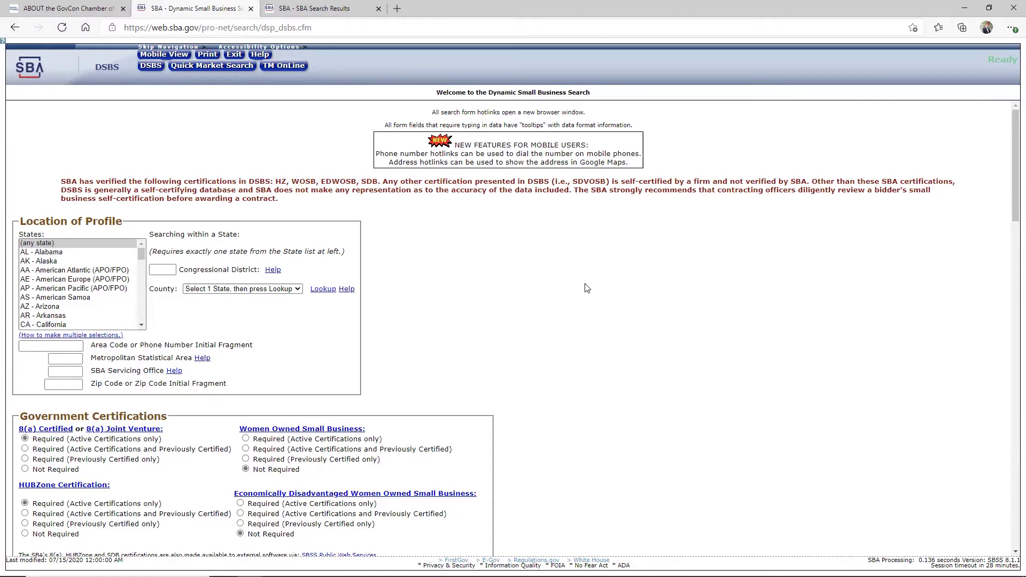
# Open the Member Library and browse the 'DSBS is Your Key to Being Discovered' course modules.
pyautogui.click(67, 9)
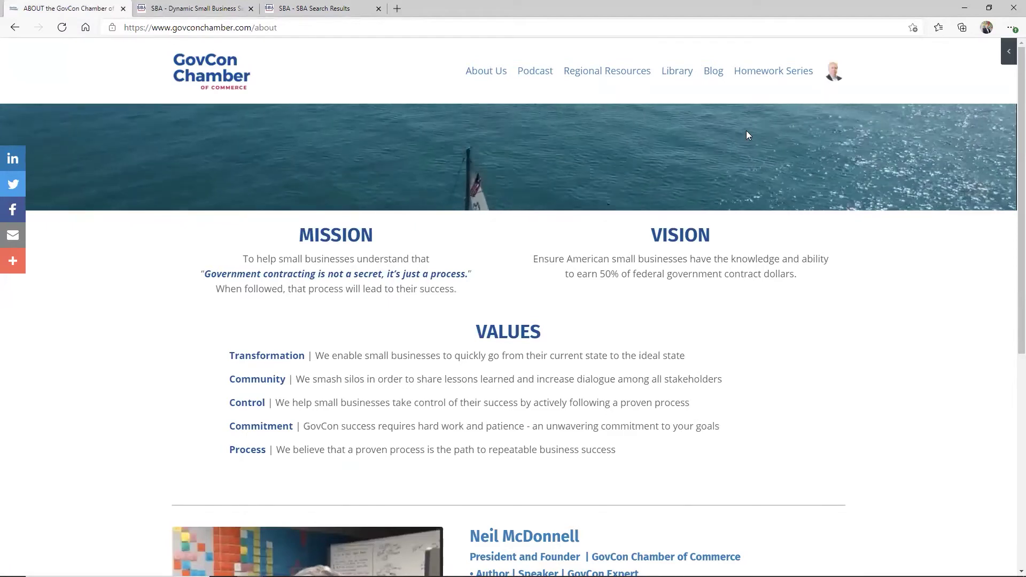
pyautogui.click(675, 73)
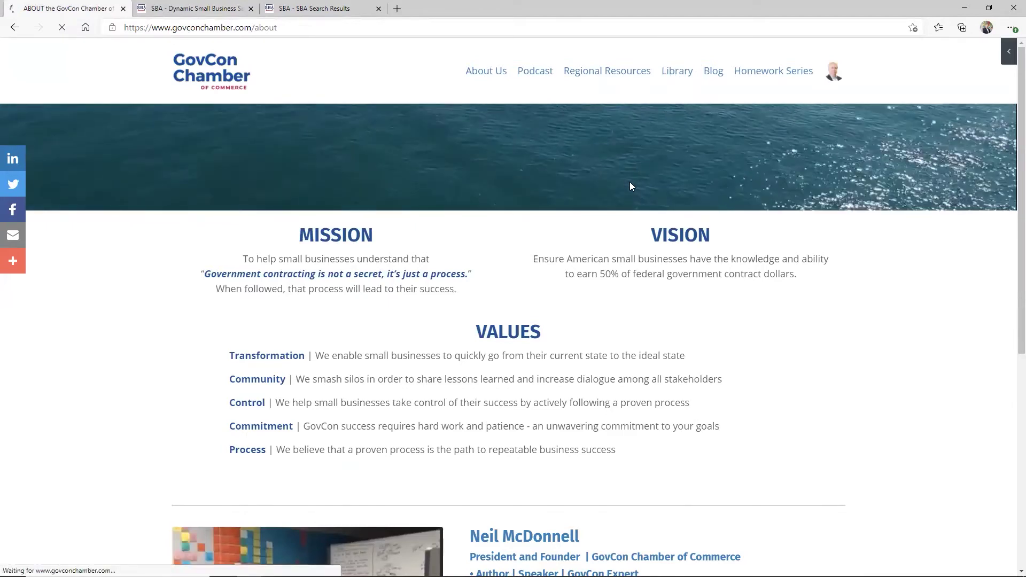
pyautogui.scroll(-2, 109, 393)
pyautogui.scroll(-3, 109, 388)
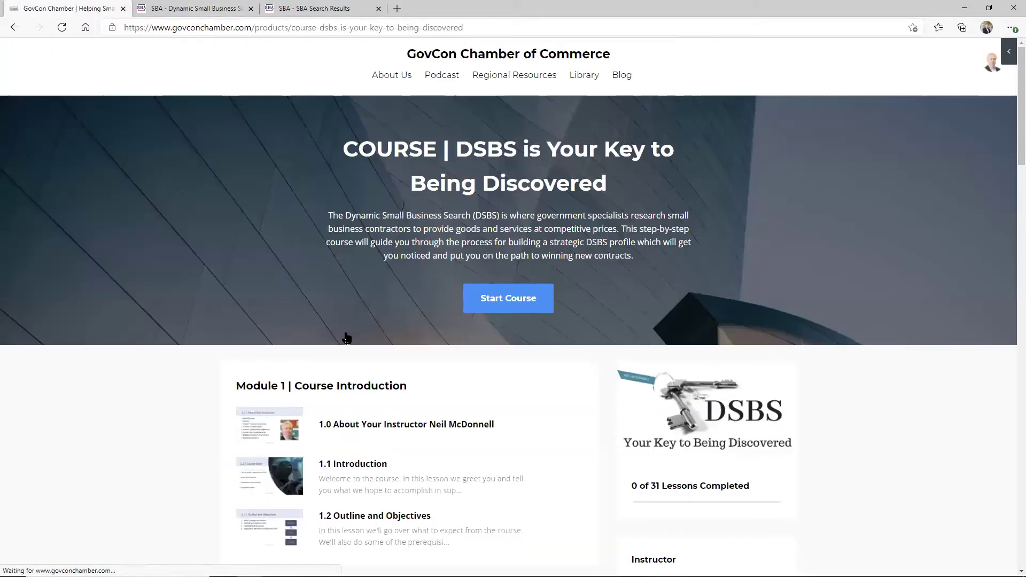
pyautogui.scroll(-9, 143, 355)
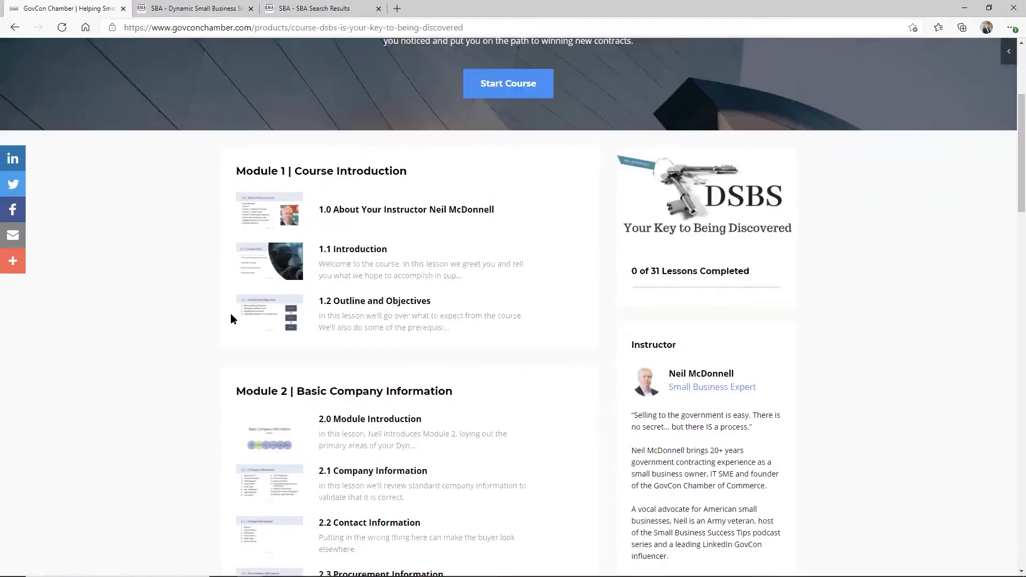
pyautogui.scroll(-13, 228, 322)
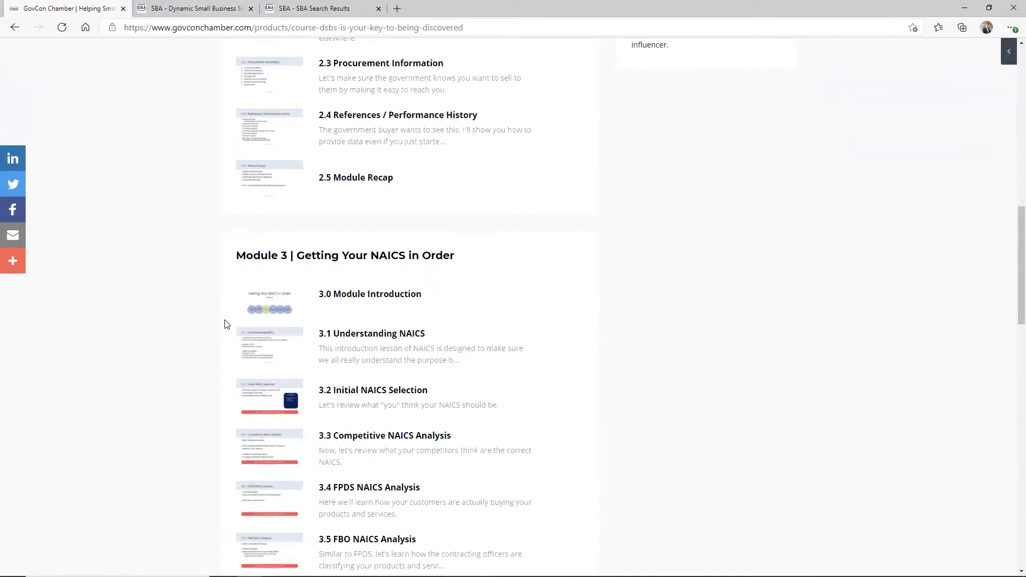
pyautogui.scroll(-7, 225, 324)
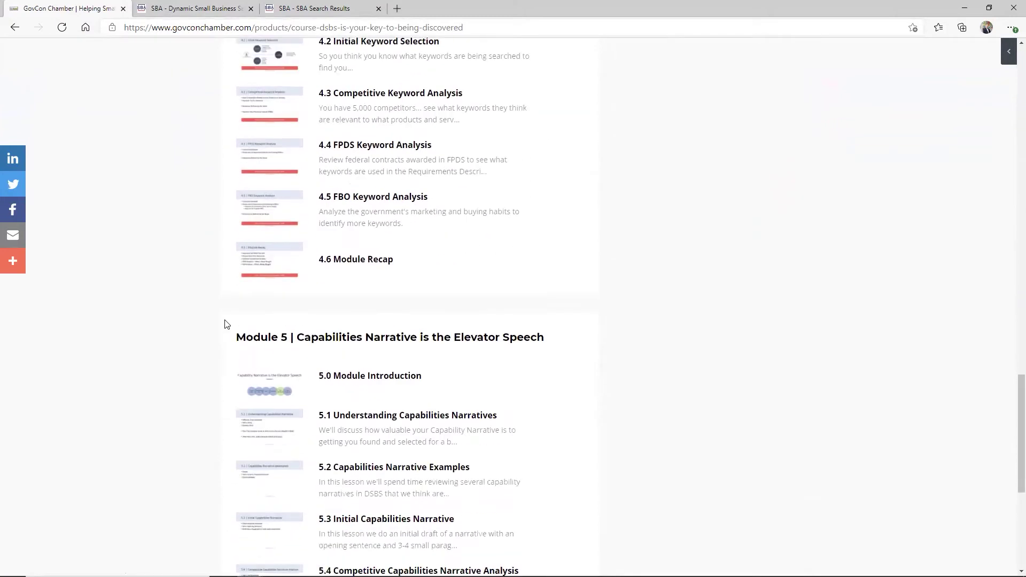
pyautogui.scroll(-2, 225, 325)
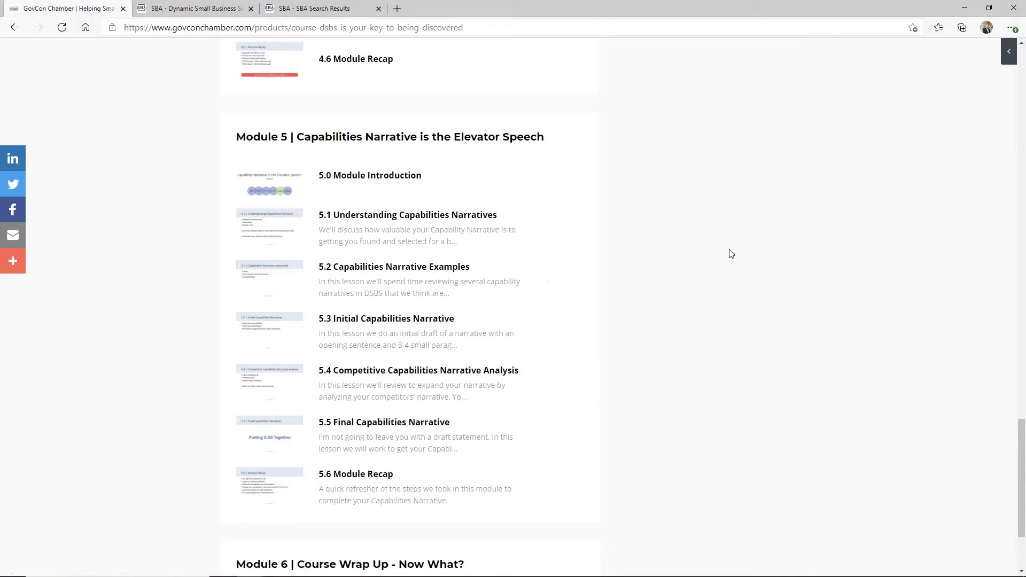
pyautogui.scroll(20, 724, 236)
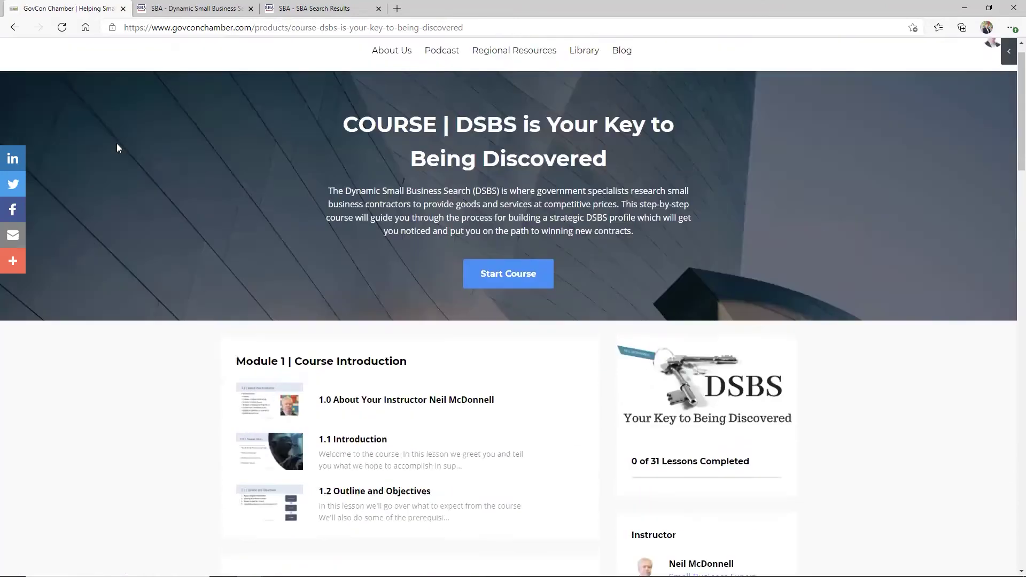
# Return to the Member Library, then go to the GovCon Chamber homepage via its logo.
pyautogui.click(15, 28)
pyautogui.scroll(5, 62, 76)
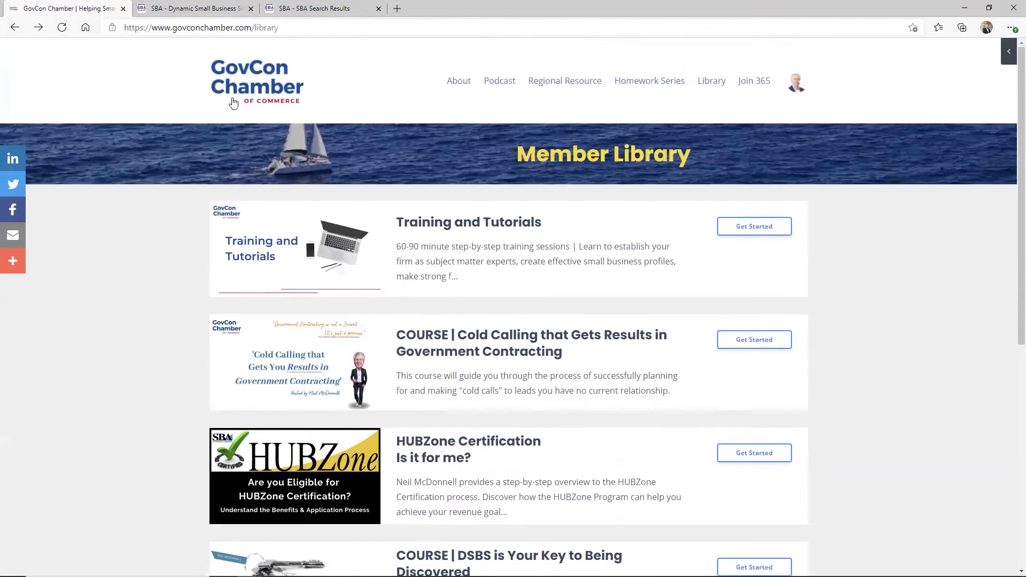
pyautogui.click(234, 102)
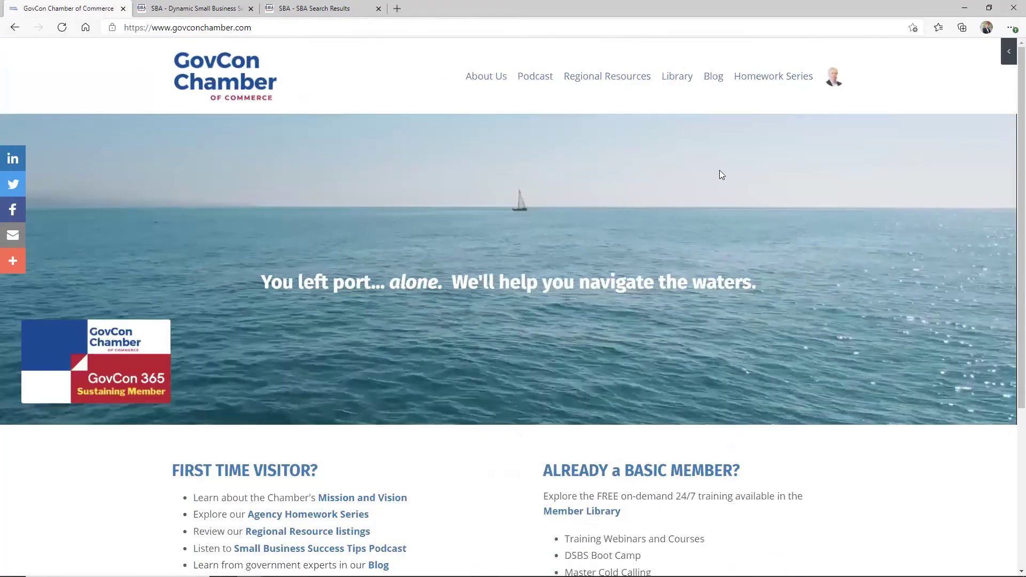